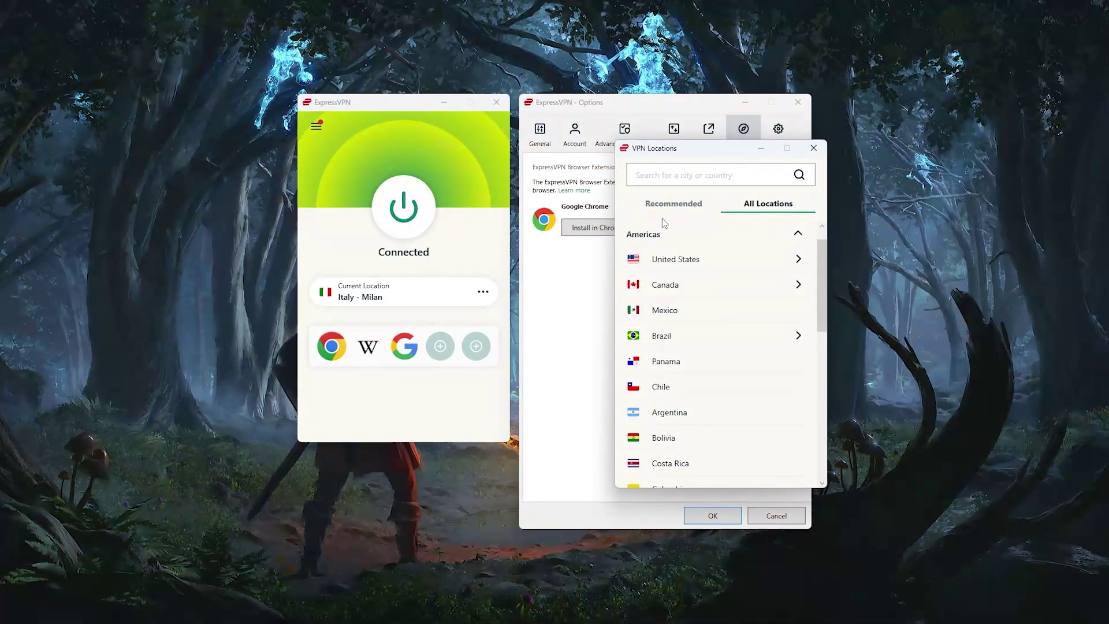
- Expand the Europe group in All Locations to list Spain, Belgium and Portugal
scroll(687, 289, "down", 3)
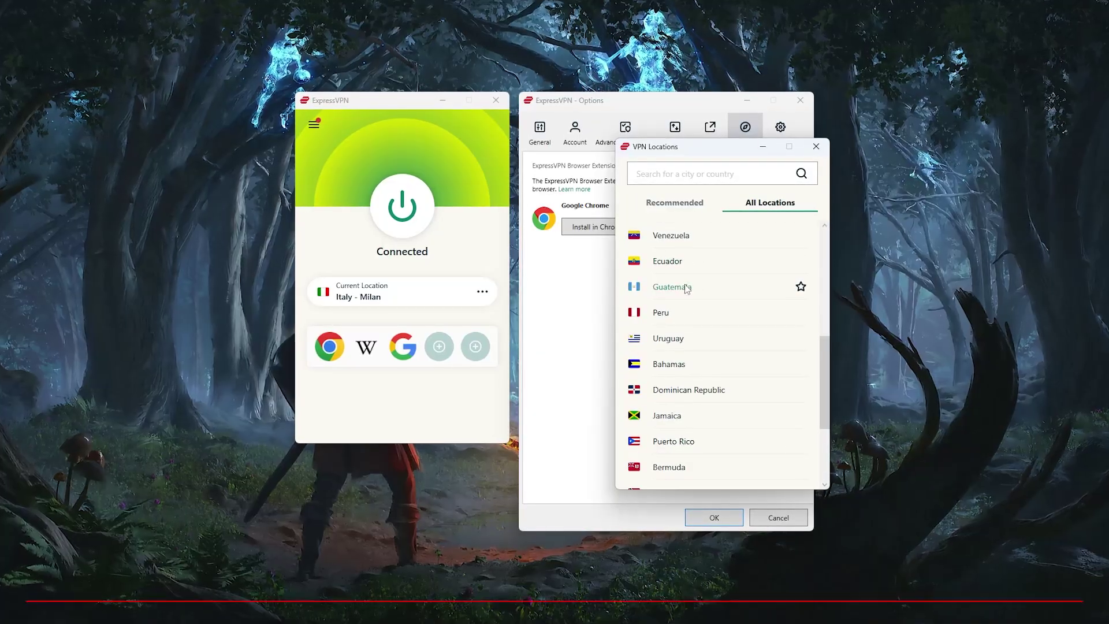
scroll(699, 318, "down", 2)
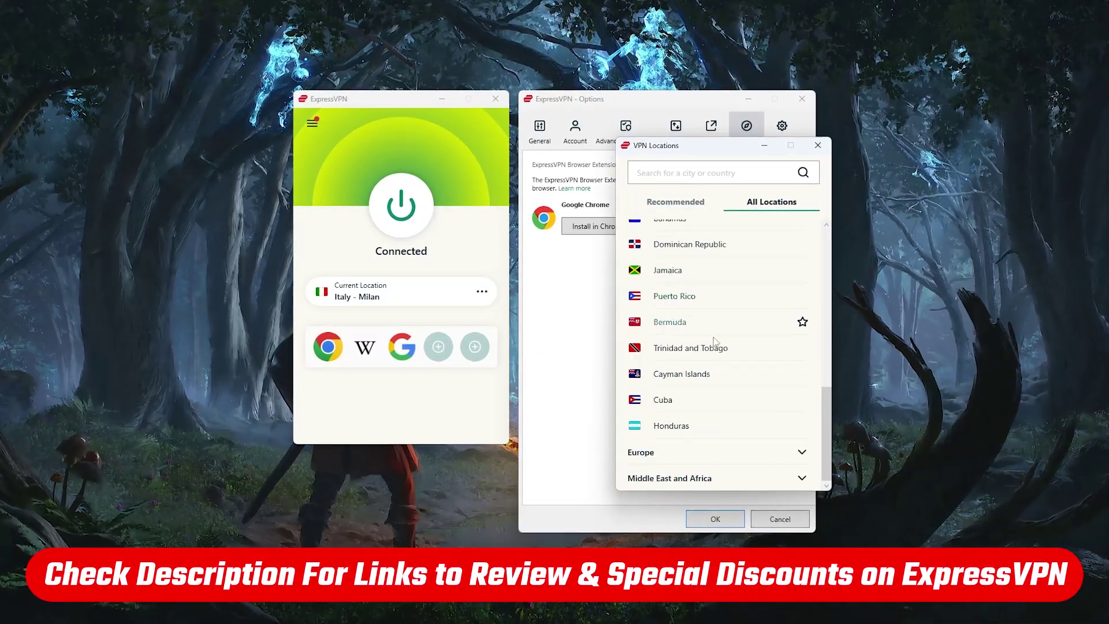
left_click(807, 454)
scroll(763, 416, "down", 5)
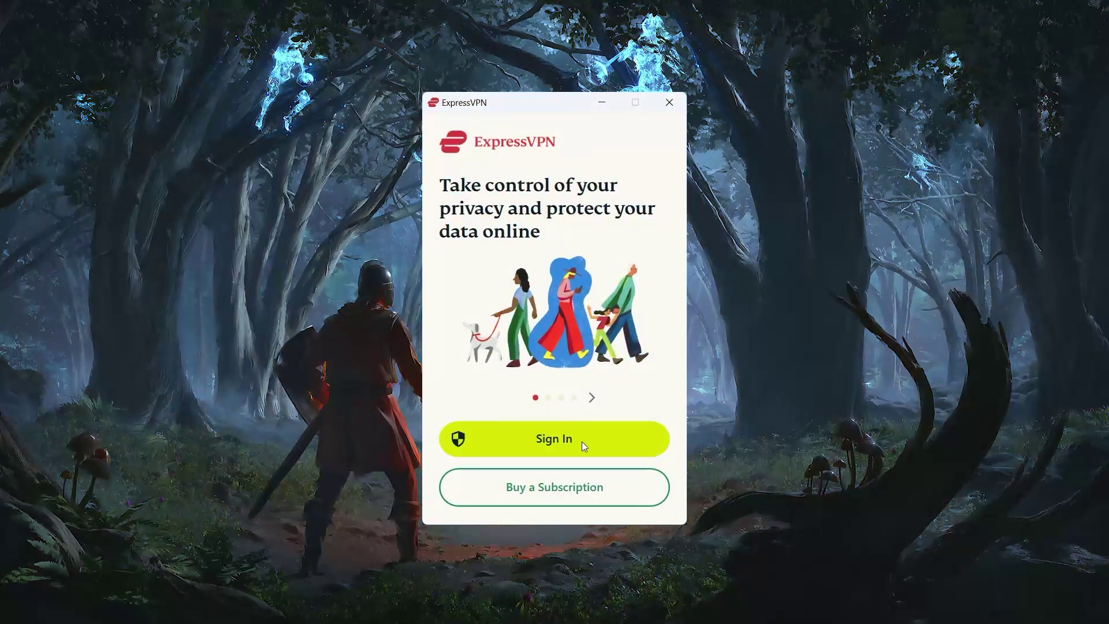
- Sign in with the pasted activation code and connect to USA - New Jersey - 1
left_click(582, 441)
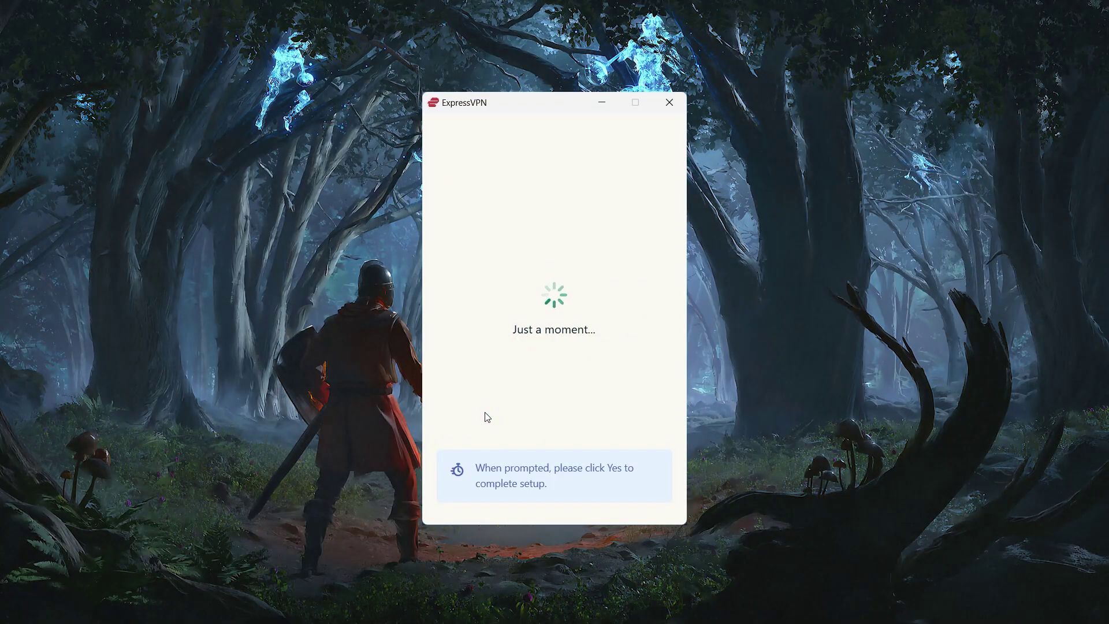
key("ctrl+v")
left_click(554, 327)
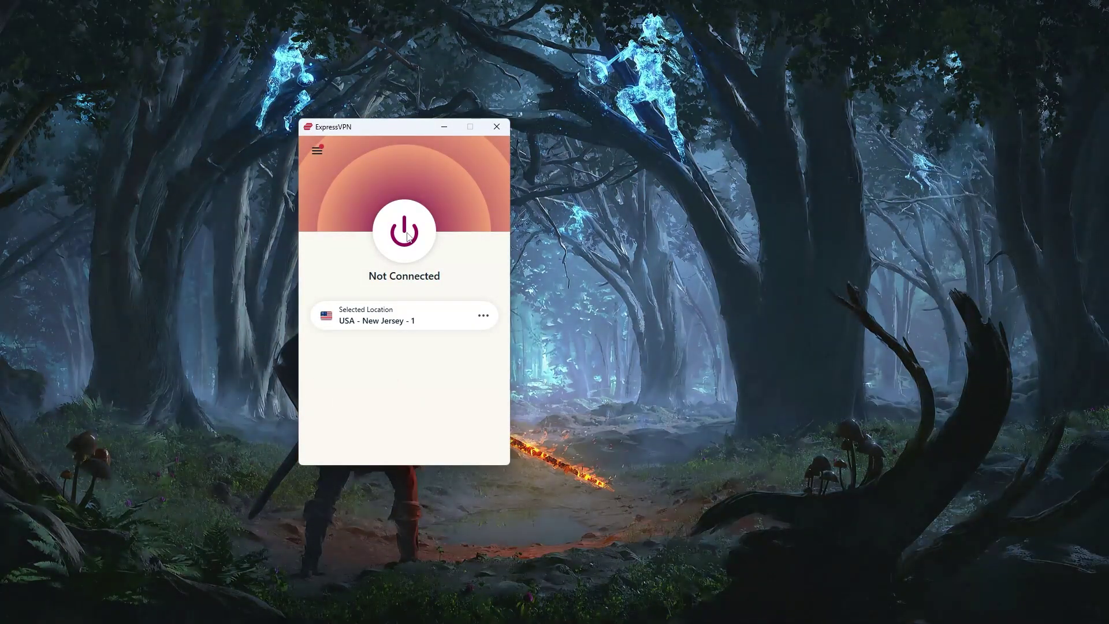
left_click(407, 234)
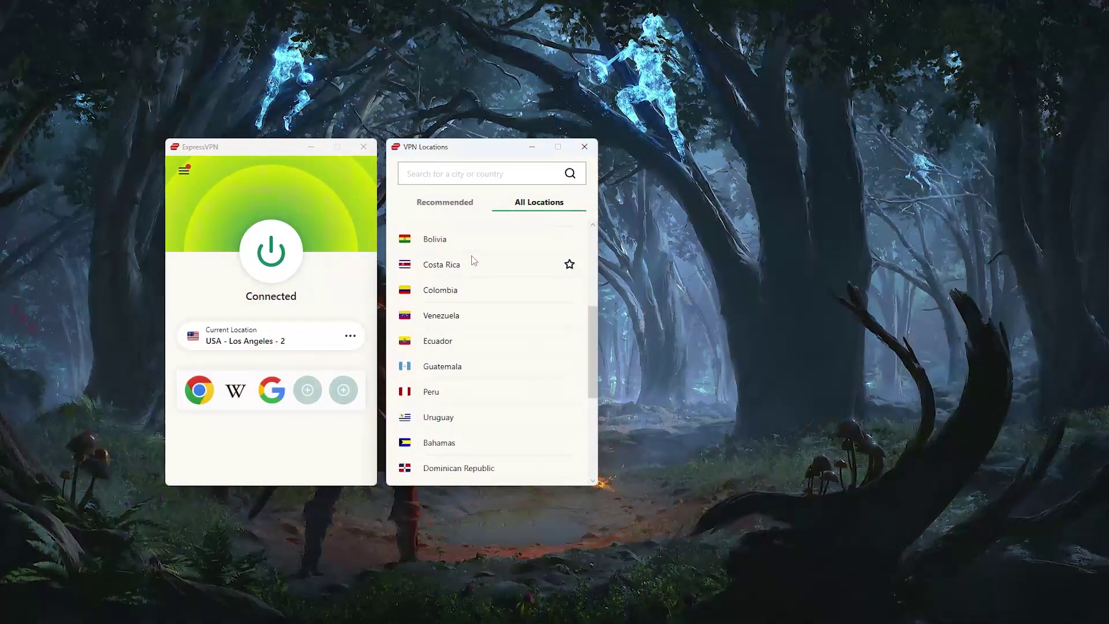
- Expand Europe at the bottom of VPN Locations and scroll its countries down to Georgia
scroll(471, 261, "down", 5)
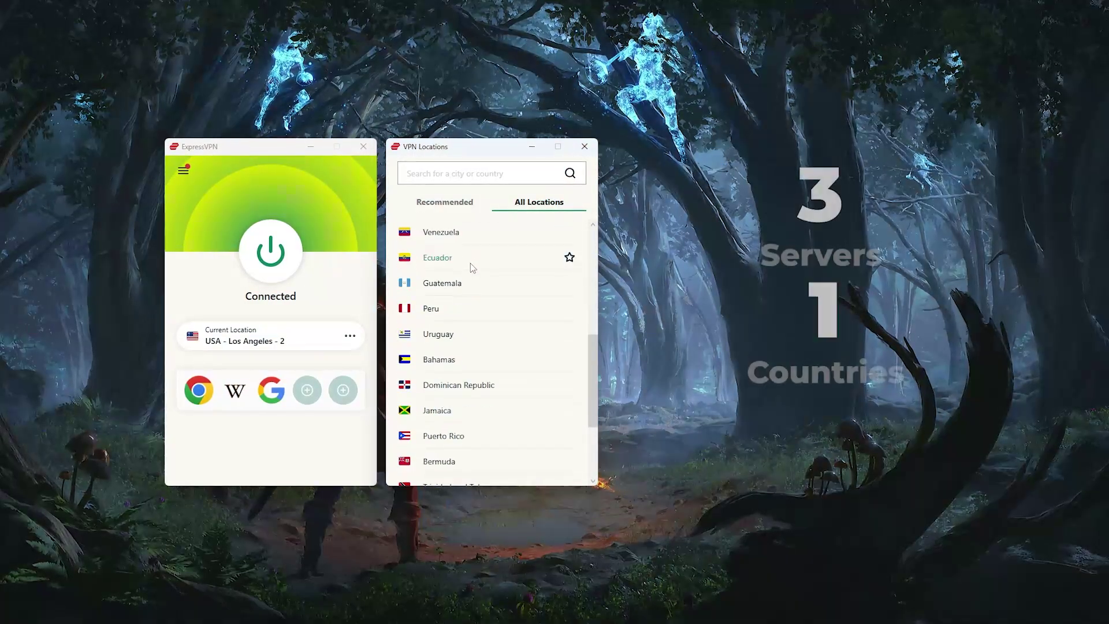
scroll(480, 294, "down", 2)
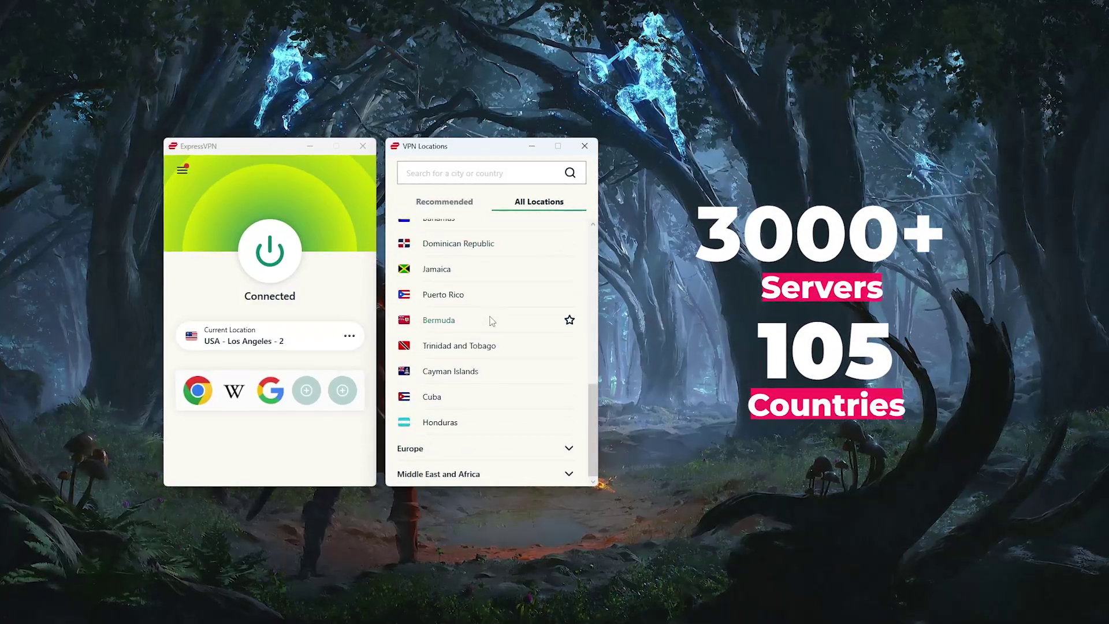
left_click(569, 449)
scroll(532, 401, "down", 2)
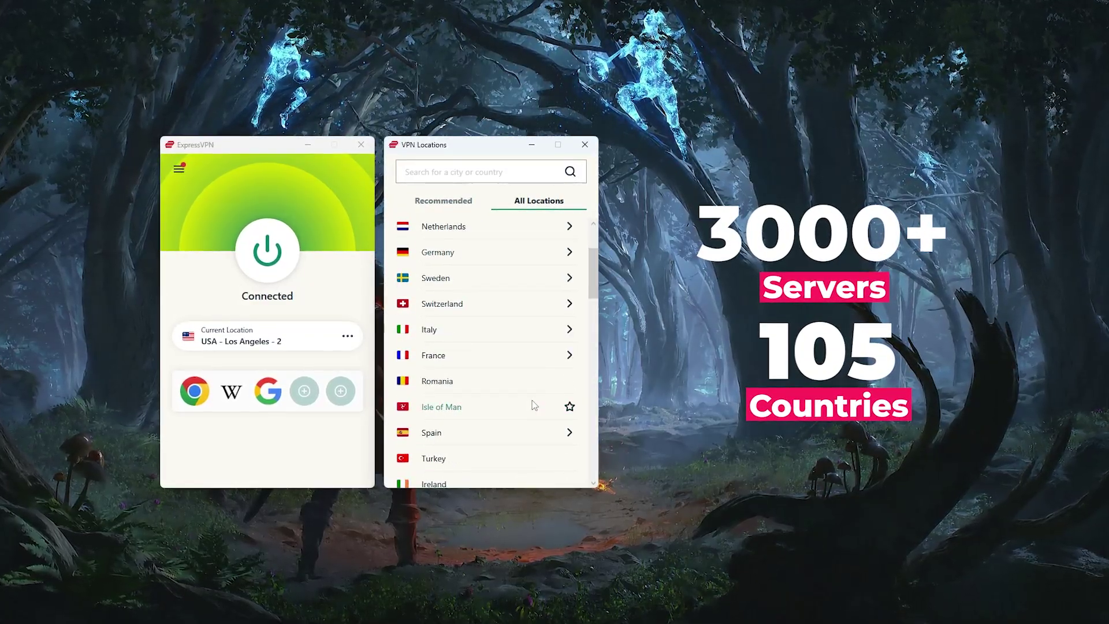
scroll(532, 400, "down", 4)
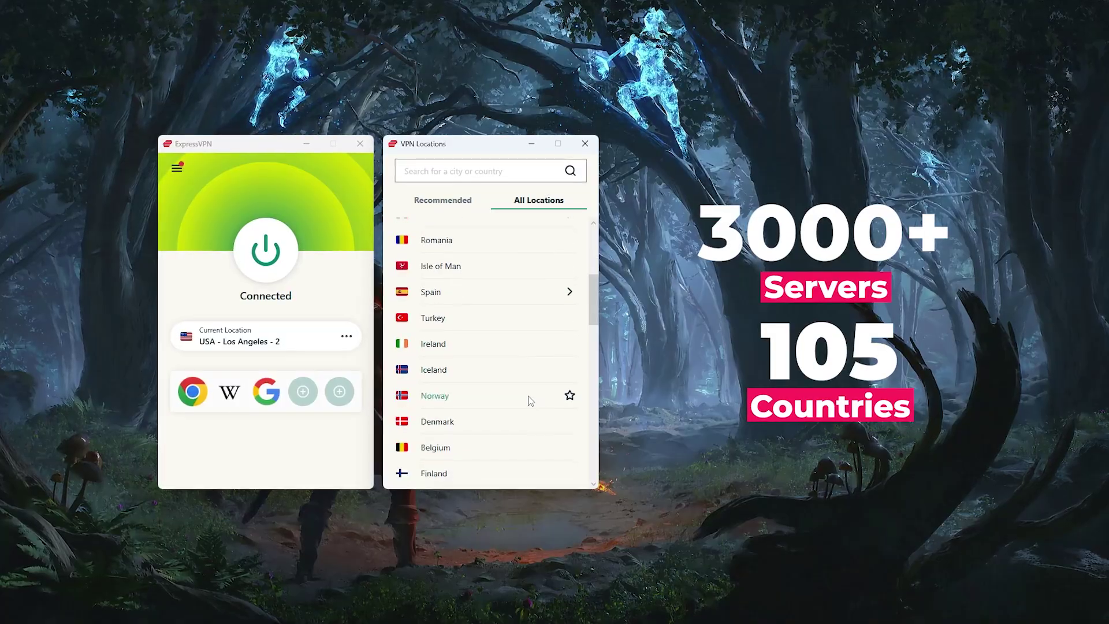
scroll(530, 400, "down", 8)
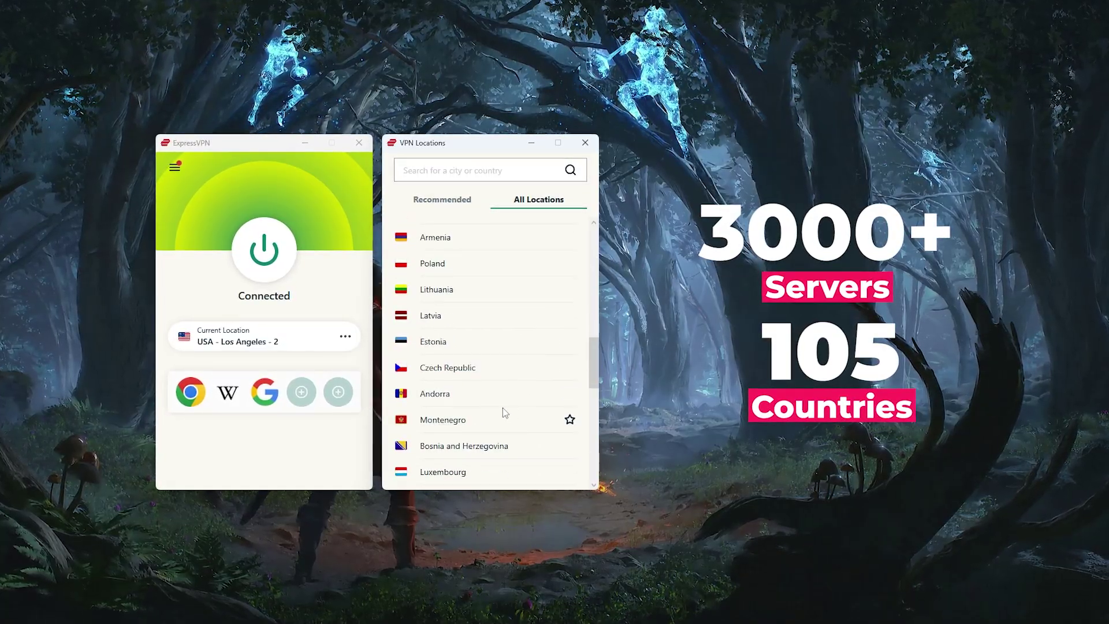
scroll(503, 406, "down", 6)
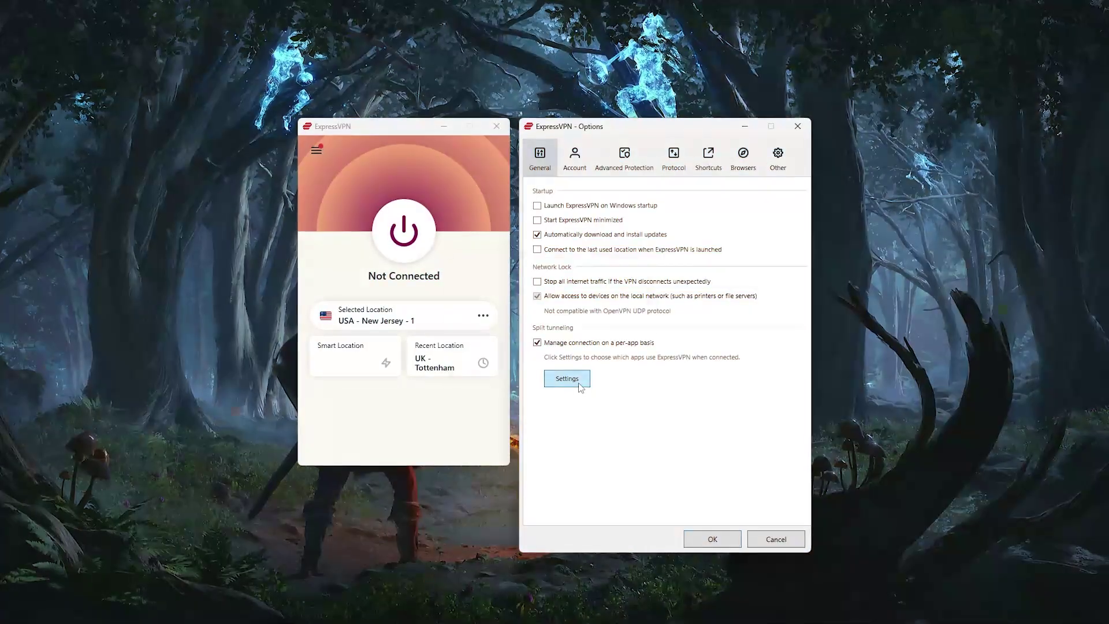
- Set split tunneling to 'Only allow selected apps to use the VPN' with qBittorrent and Brave Browser
left_click(572, 381)
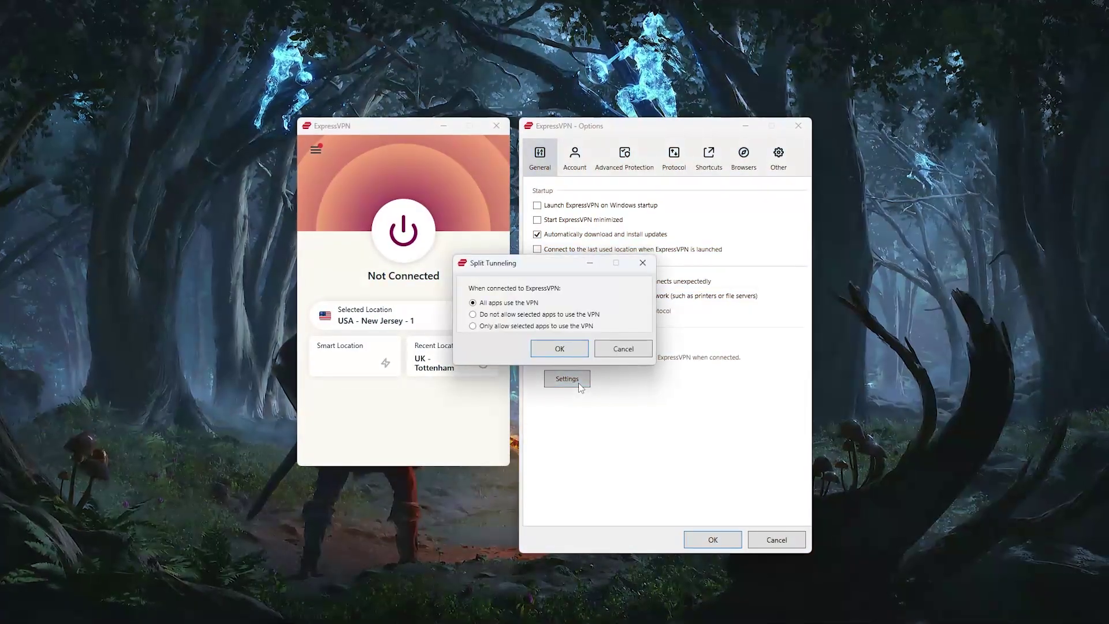
left_click(524, 326)
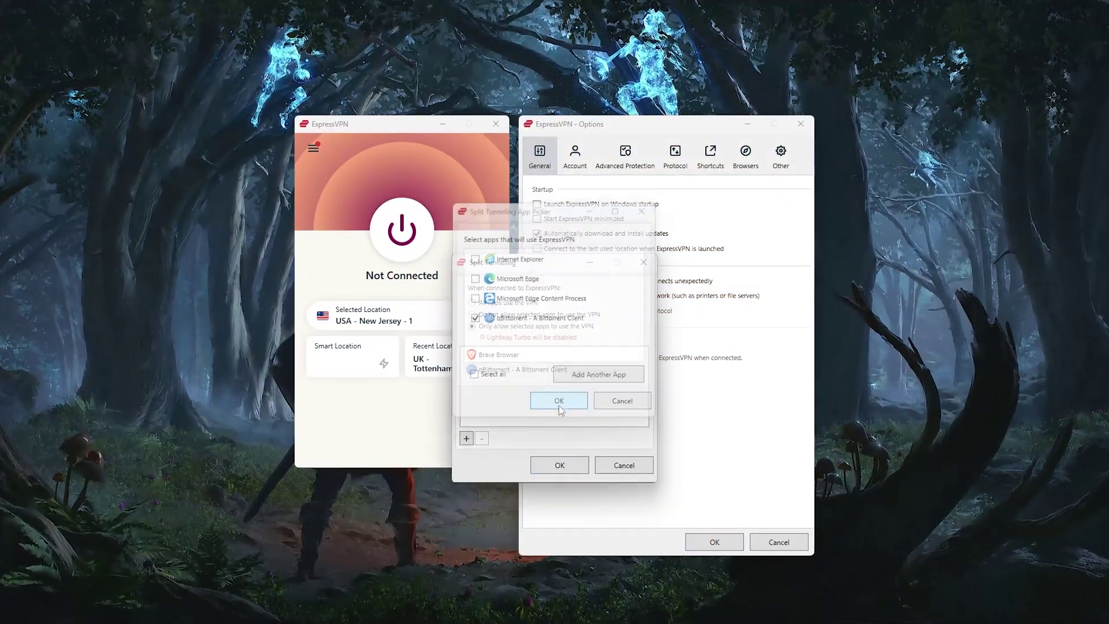
left_click(559, 405)
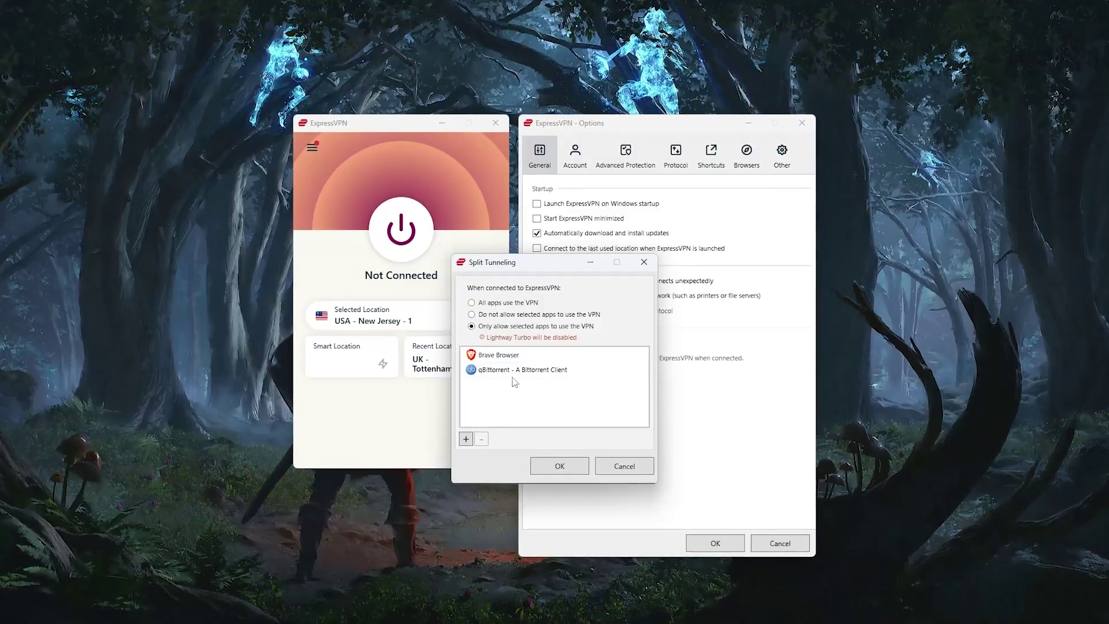
left_click(517, 356)
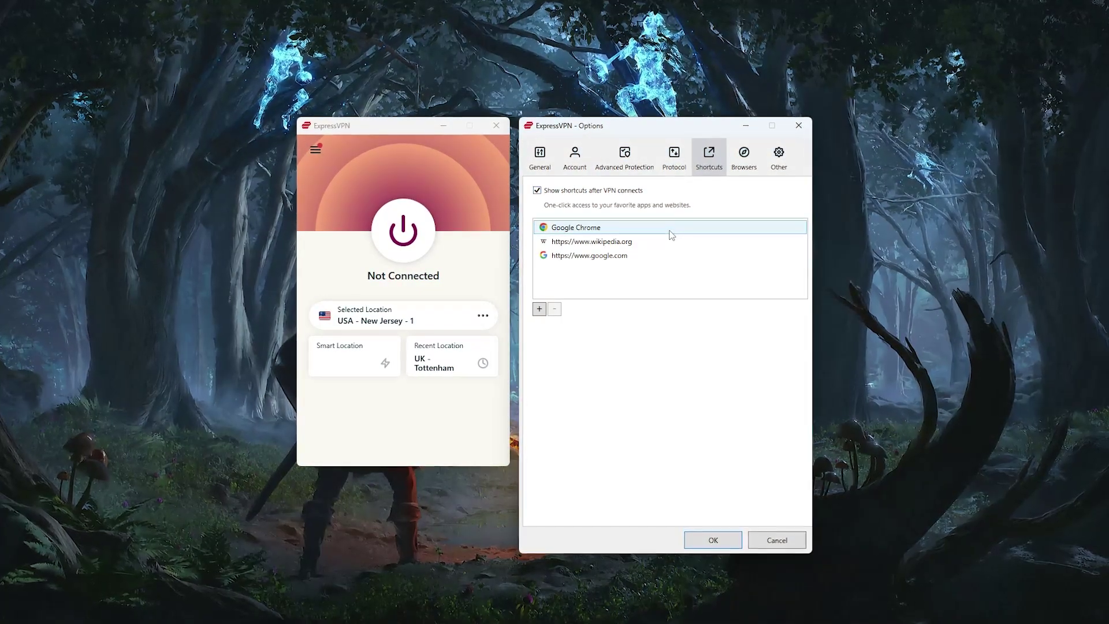
left_click(541, 309)
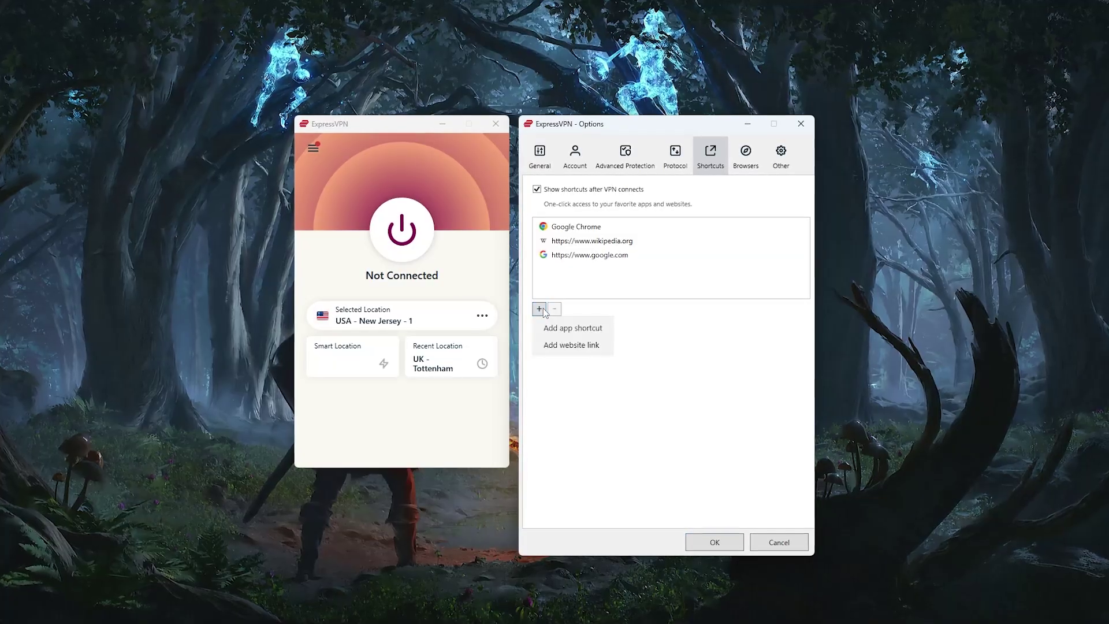
left_click(569, 347)
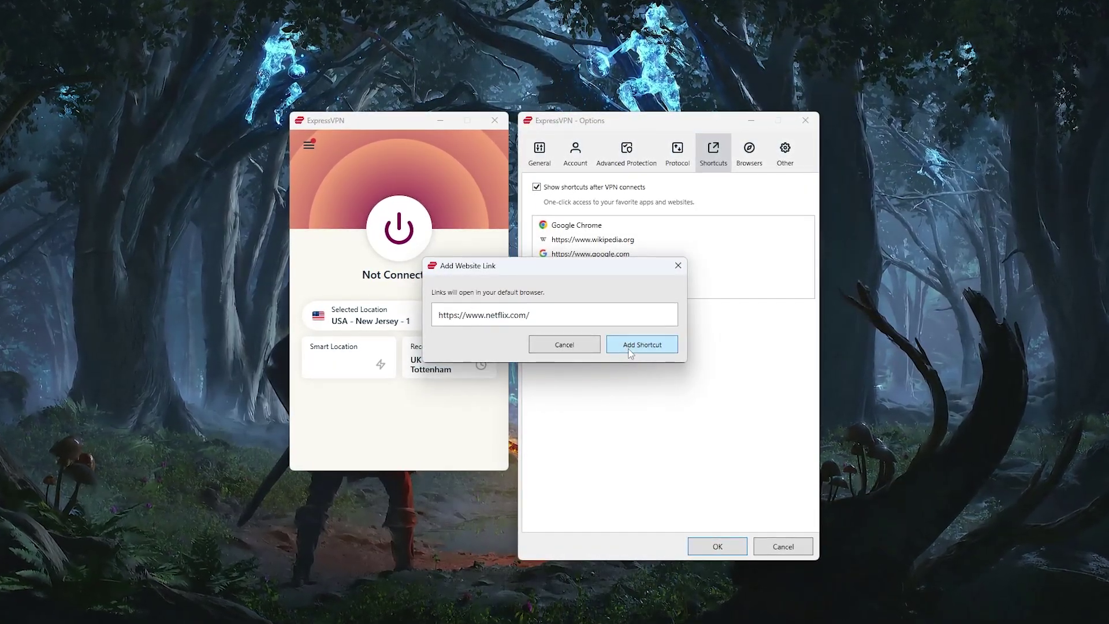
left_click(629, 347)
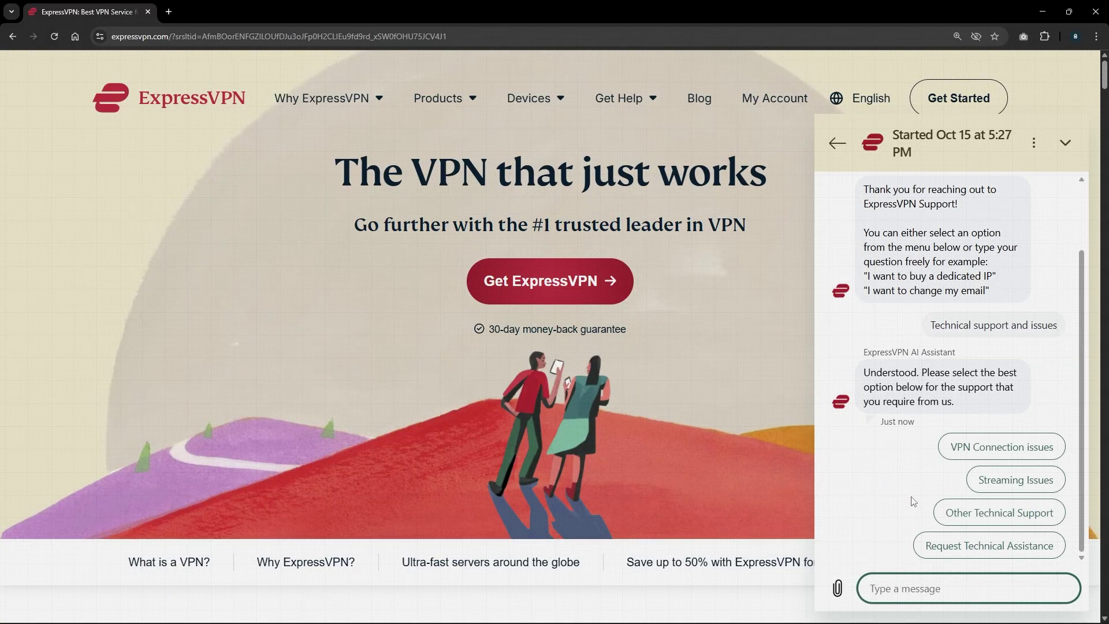
- Choose Streaming Issues as the support chat topic
left_click(996, 490)
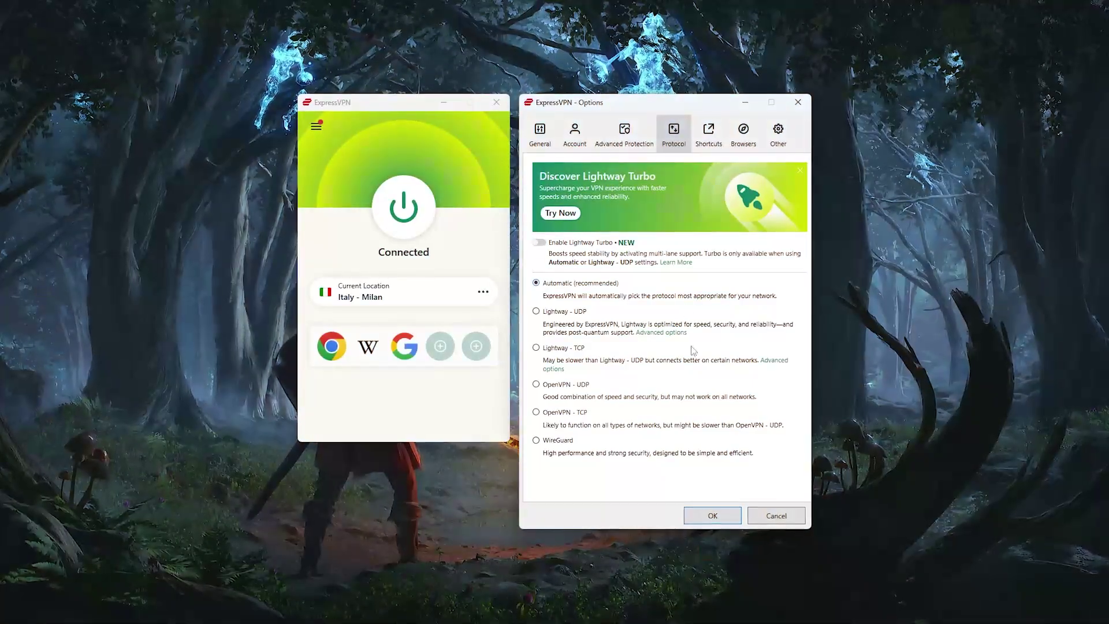
- Browse the Advanced Protection, General, Shortcuts and Browsers tabs of Options
left_click(625, 131)
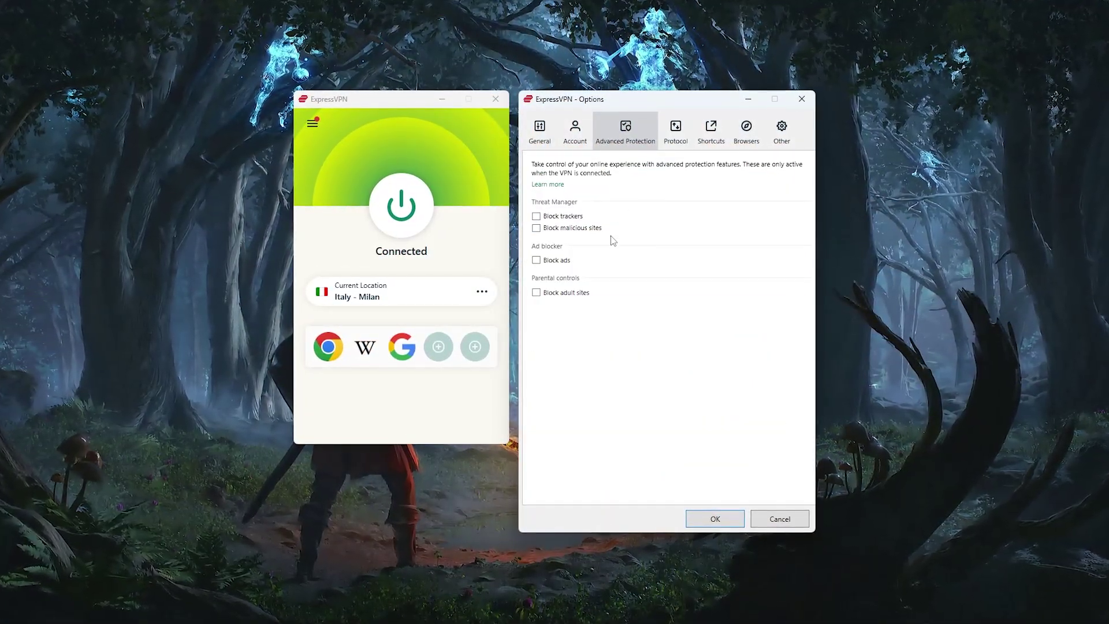
left_click(546, 135)
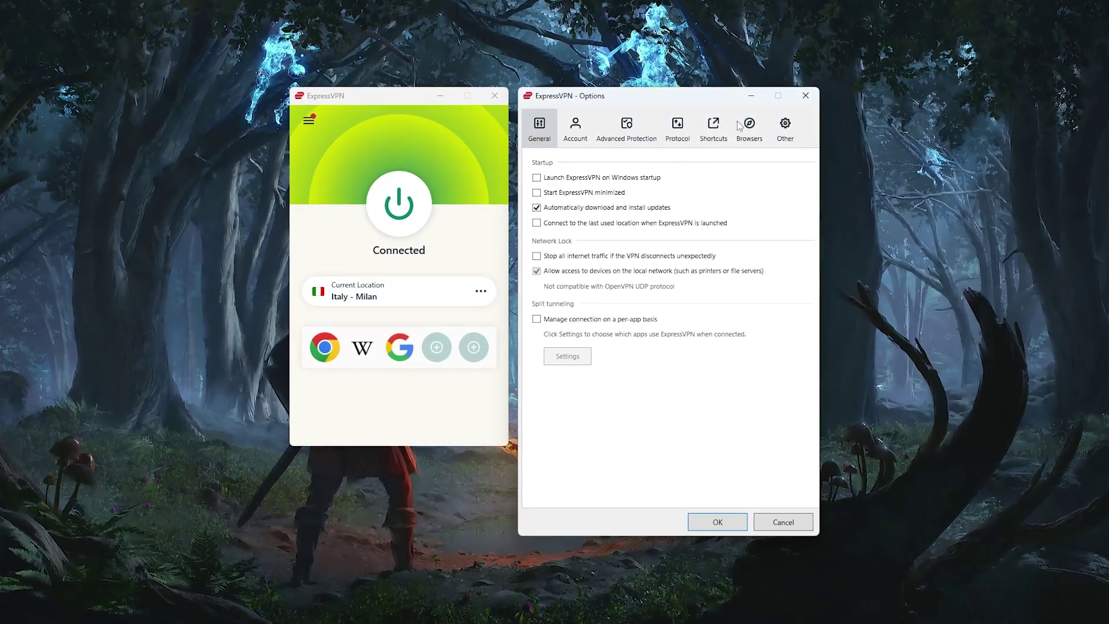
left_click(713, 130)
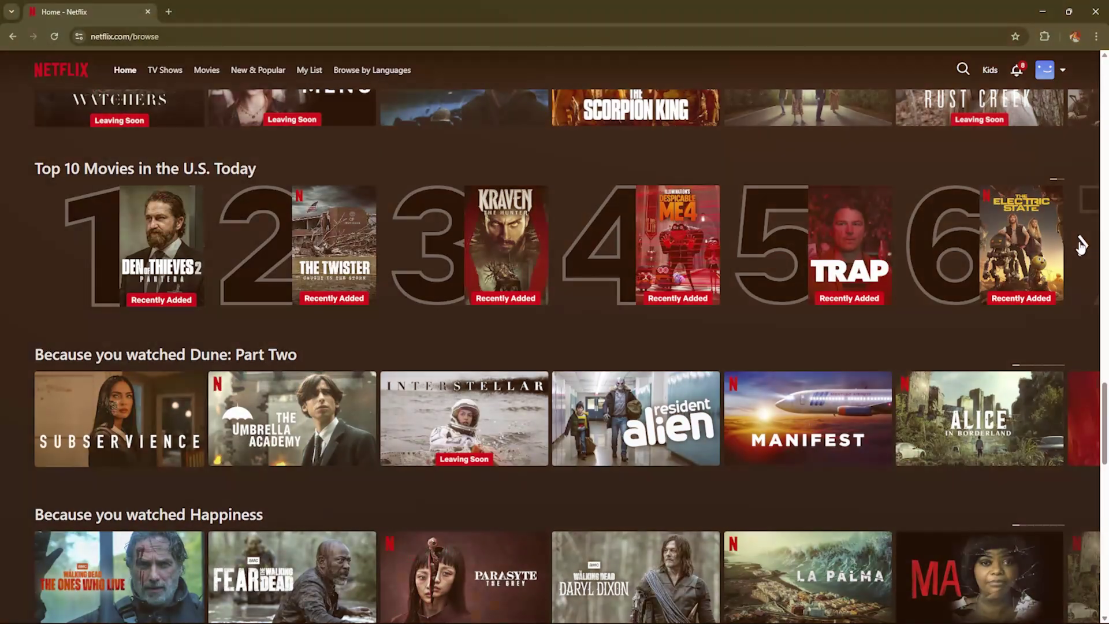
left_click(1081, 245)
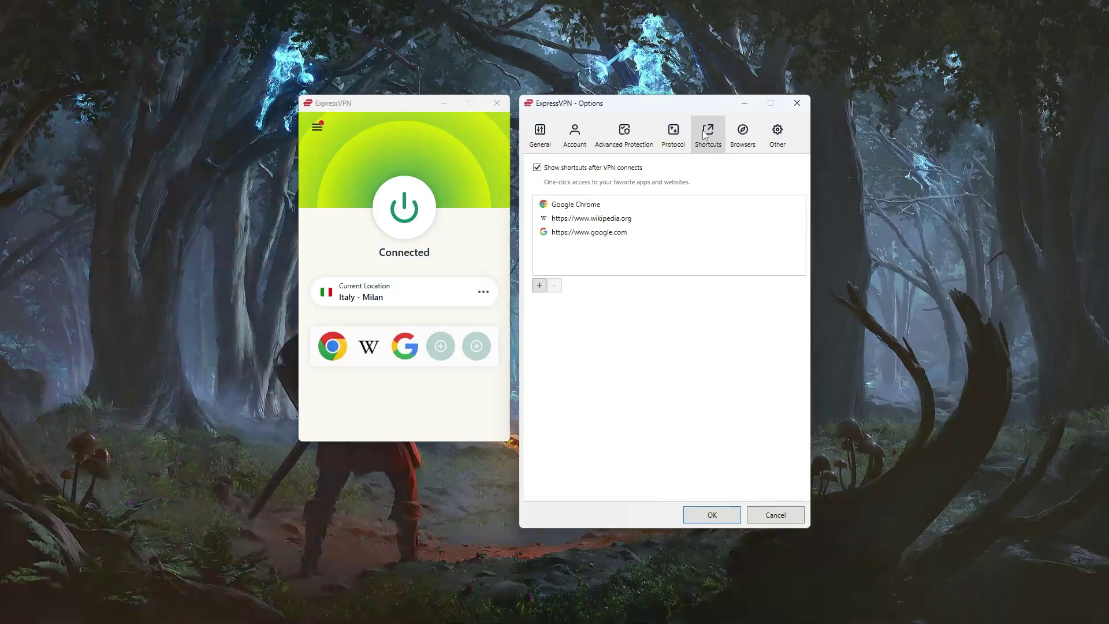
left_click(746, 132)
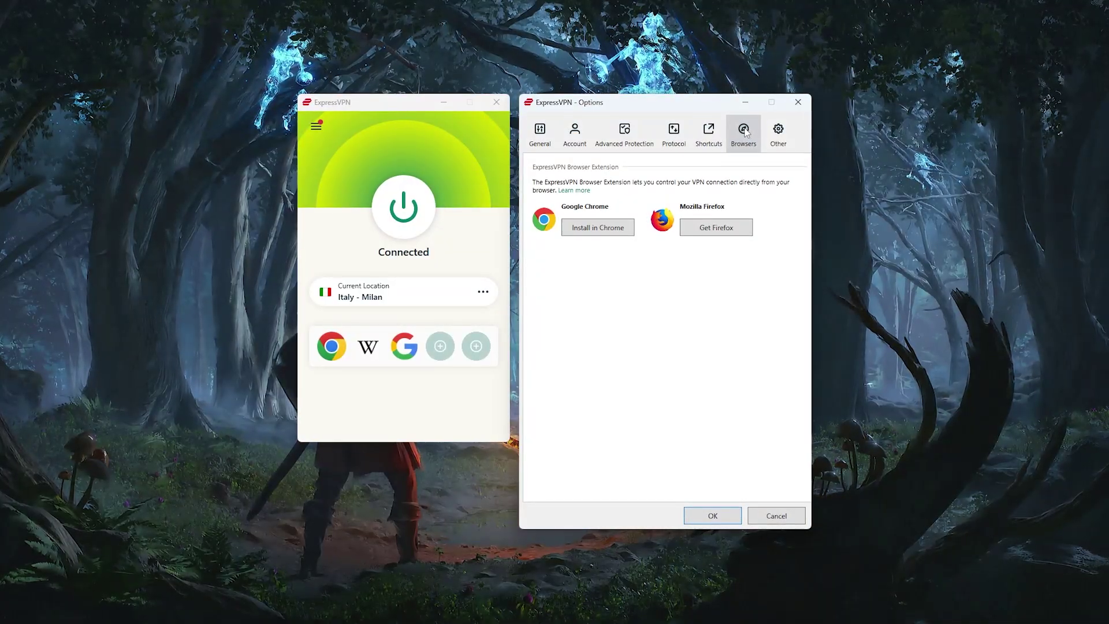
- Open VPN Locations from the main menu and expand Europe to show Portugal, Lithuania and Estonia
left_click(319, 128)
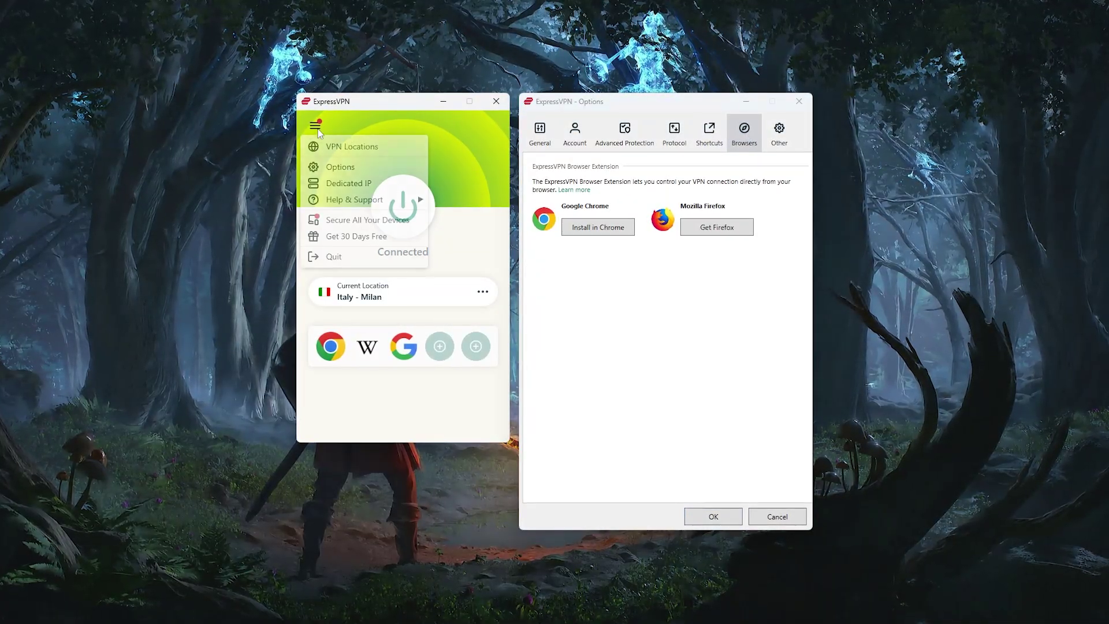
left_click(357, 148)
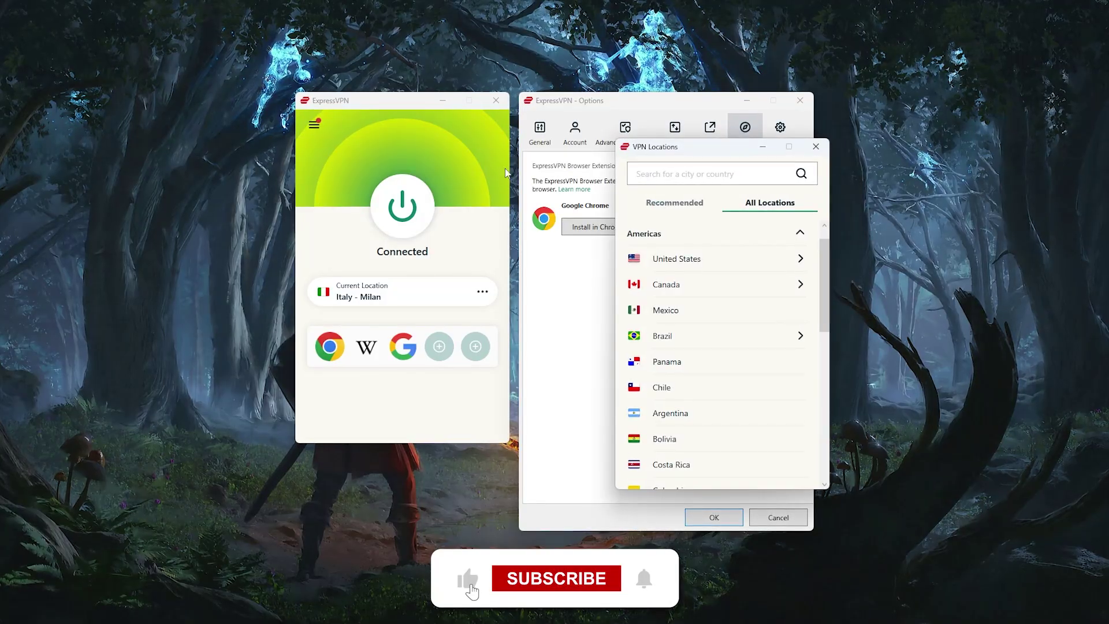
scroll(721, 258, "down", 6)
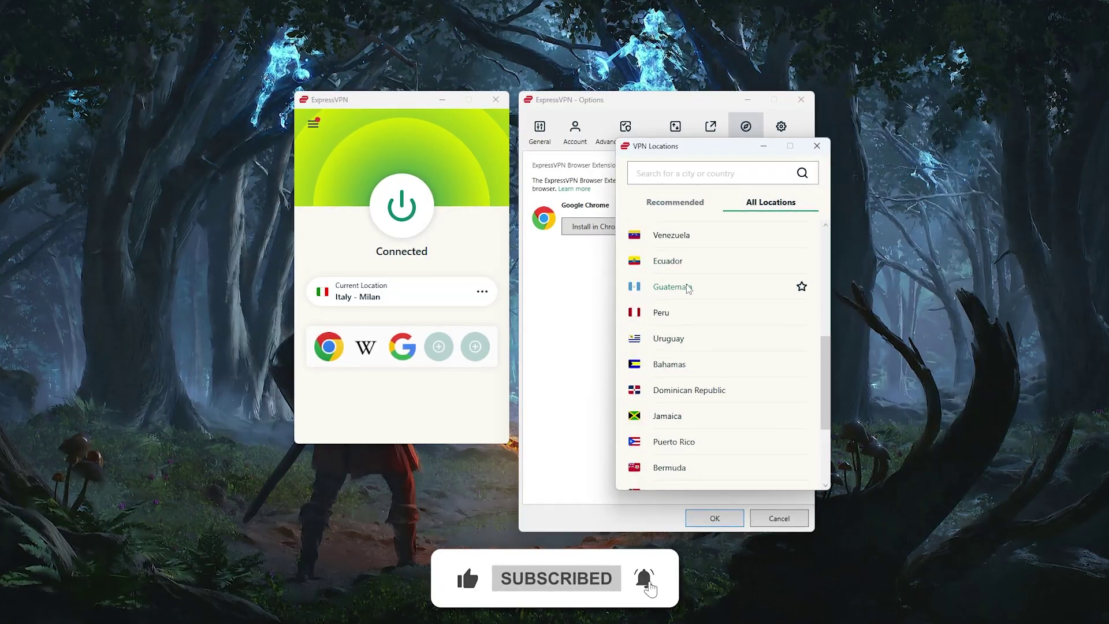
scroll(684, 294, "down", 2)
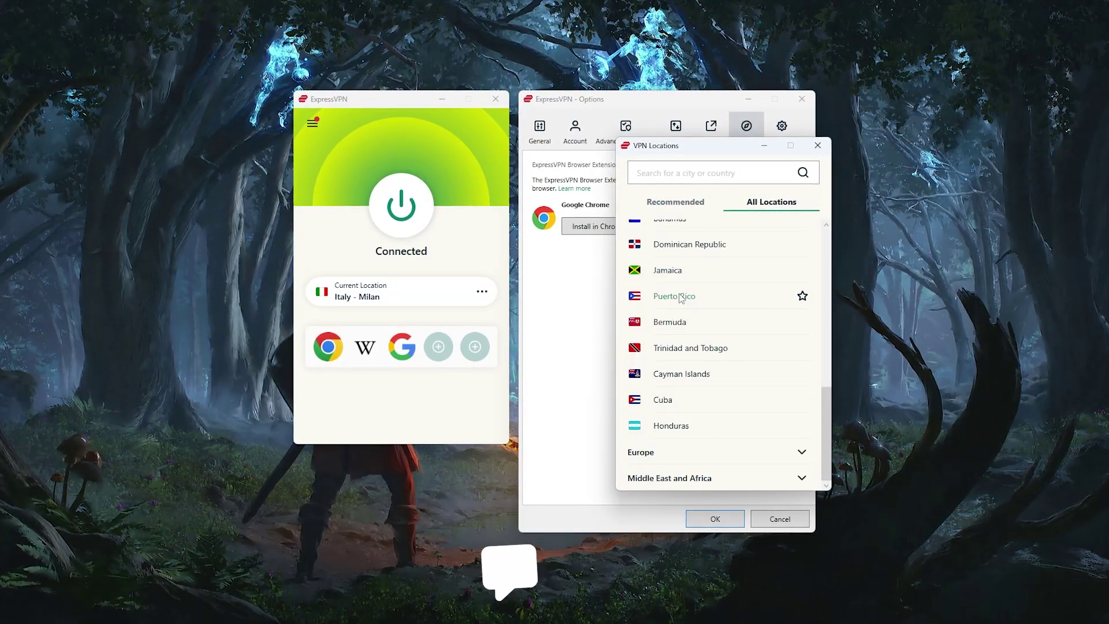
left_click(803, 453)
scroll(763, 408, "down", 5)
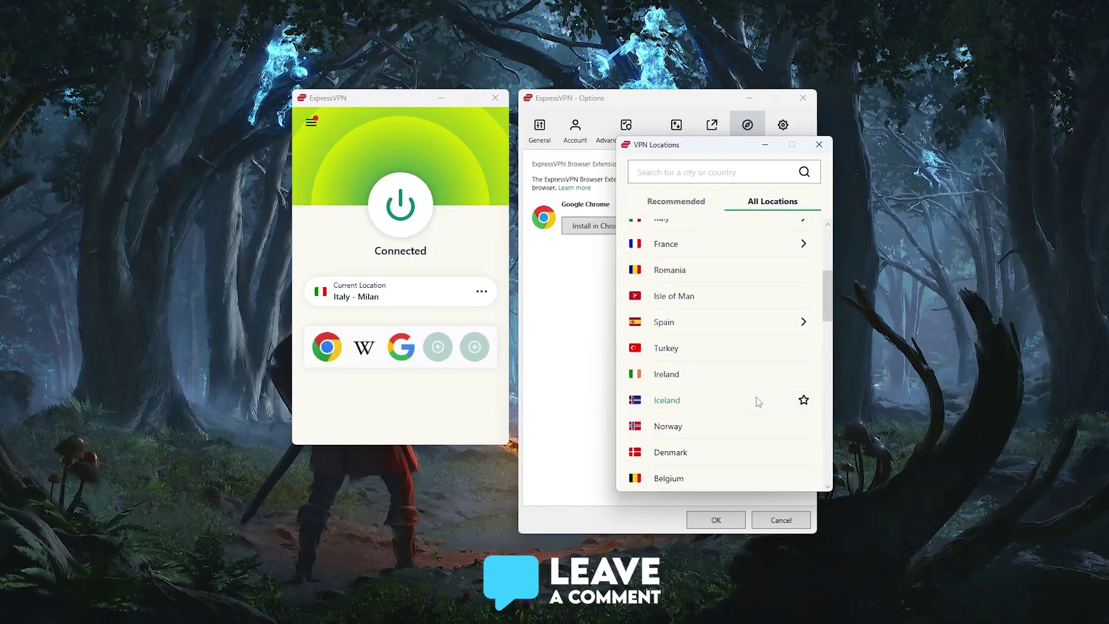
scroll(752, 395, "down", 2)
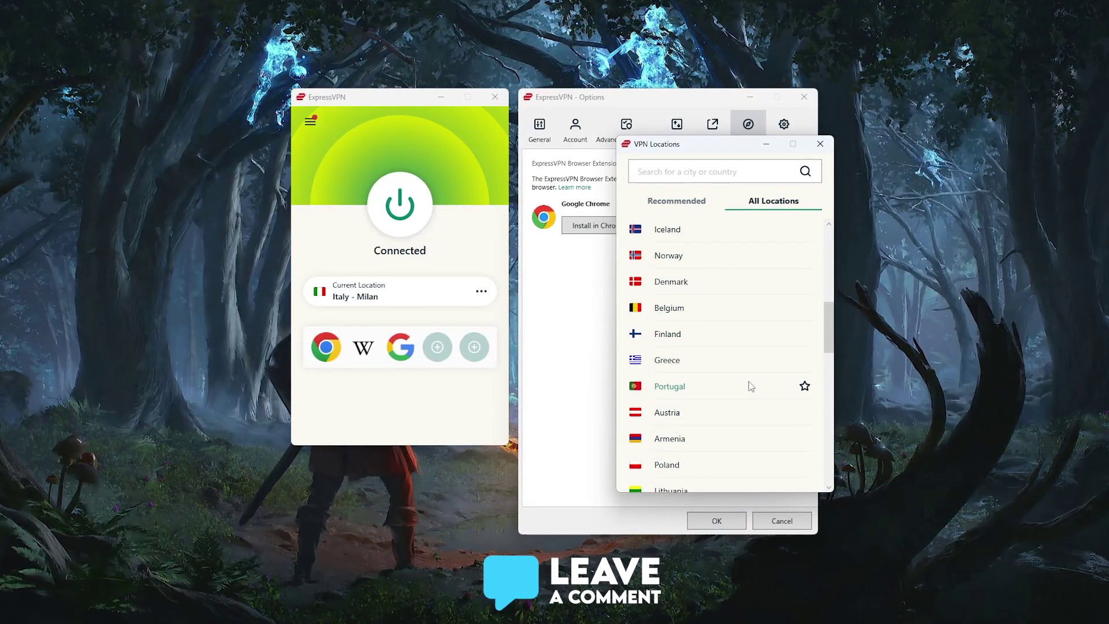
scroll(752, 386, "down", 4)
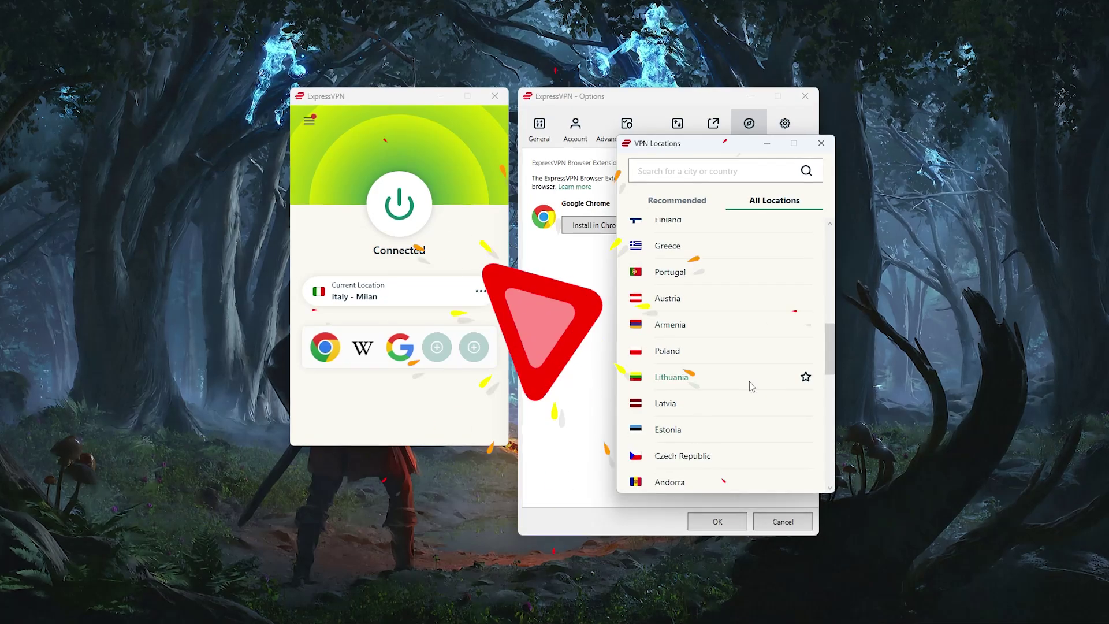